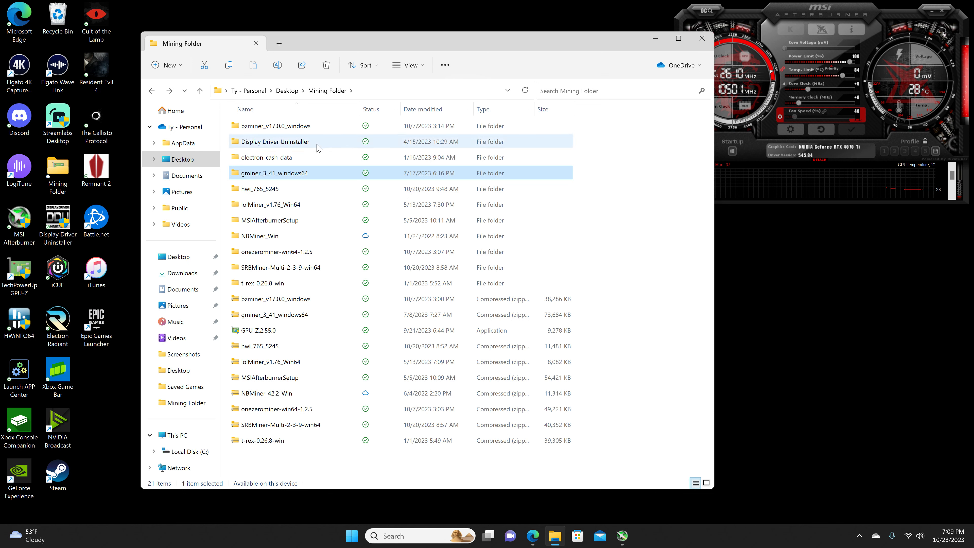
Step: Open the gminer_3_41_windows64 folder, then switch to the Aeternity MiningPoolStats page in Edge
{"action": "double_click", "coordinate": [295, 175]}
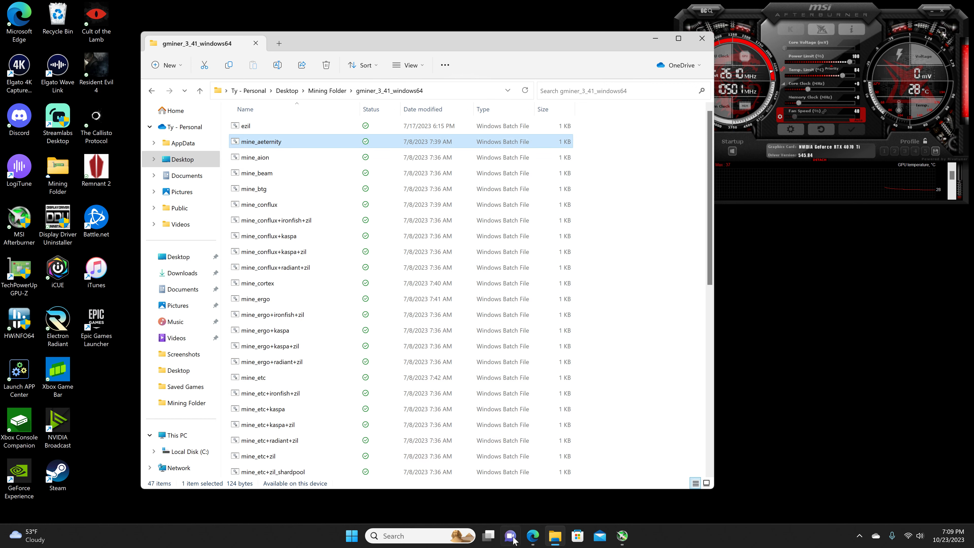
{"action": "left_click", "coordinate": [534, 539]}
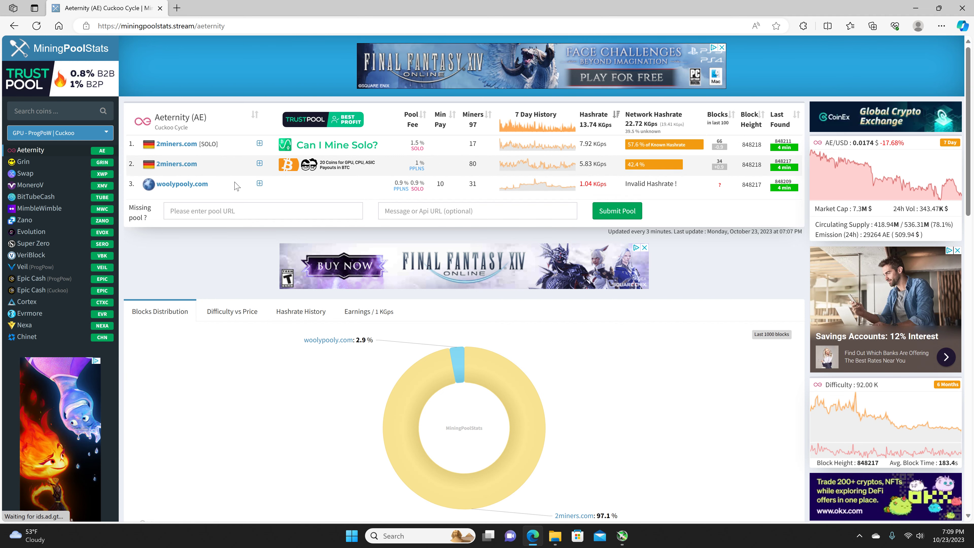
Step: Review the Aeternity pools, where 2miners.com holds 97.1% of recent blocks and woolypooly.com 2.9%
{"action": "scroll", "coordinate": [257, 223], "scroll_direction": "down", "scroll_amount": 12}
{"action": "scroll", "coordinate": [257, 223], "scroll_direction": "up", "scroll_amount": 5}
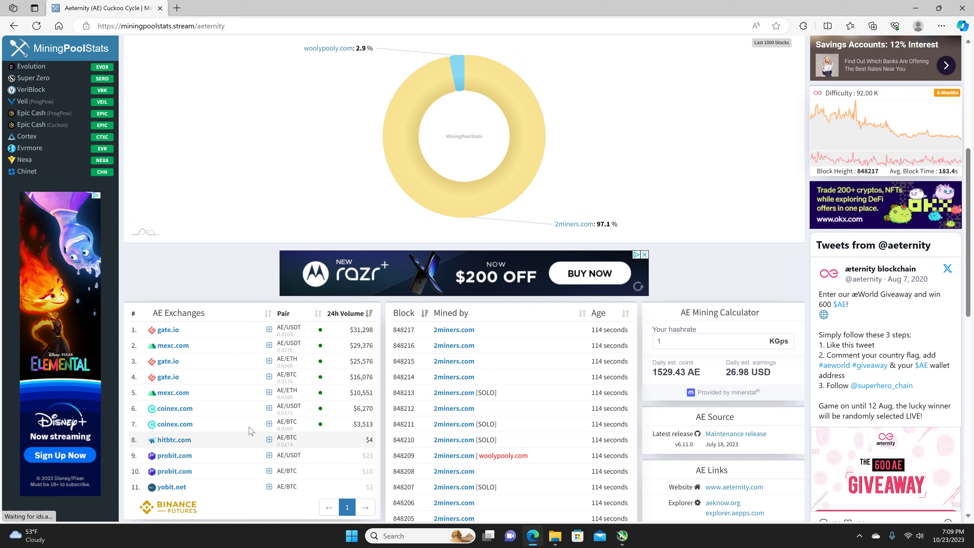
Step: Launch GPU-Z, check the idle RTX 4070 Ti's sensor readings at 3% load, then close it
{"action": "left_click", "coordinate": [962, 8]}
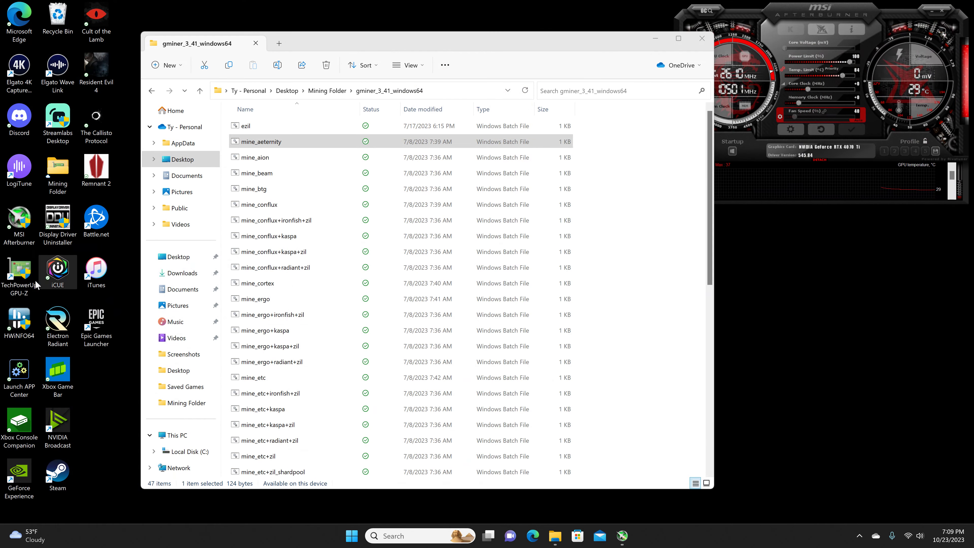
{"action": "double_click", "coordinate": [27, 273]}
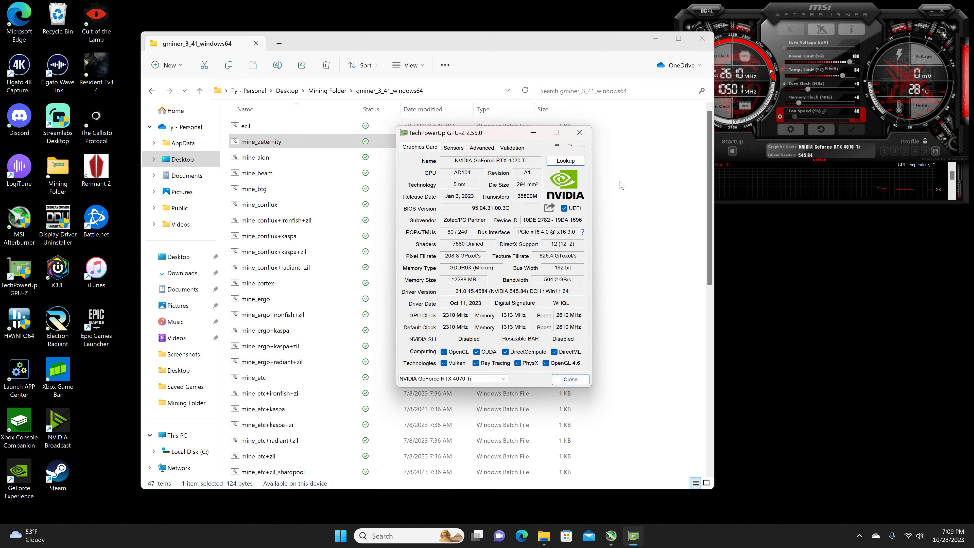
{"action": "left_click", "coordinate": [455, 148]}
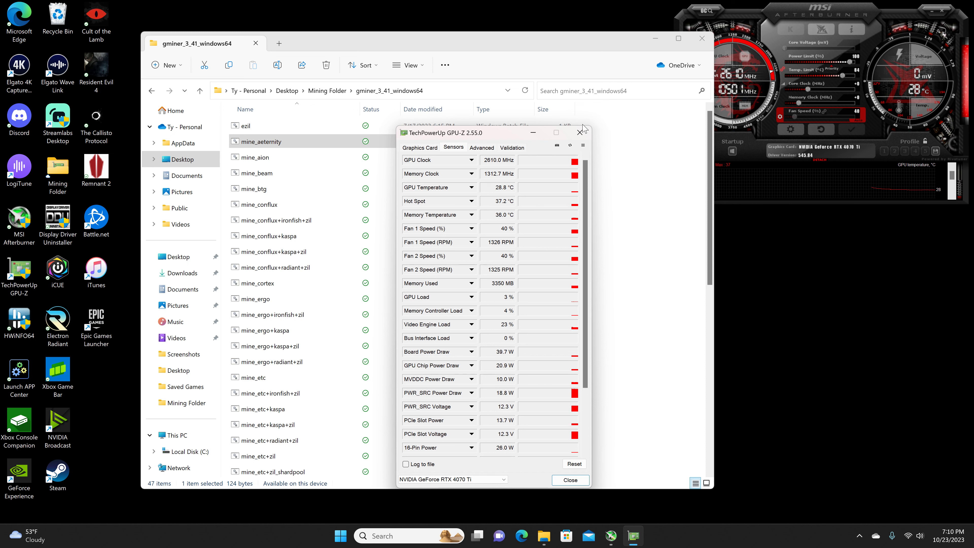
{"action": "left_click", "coordinate": [585, 132]}
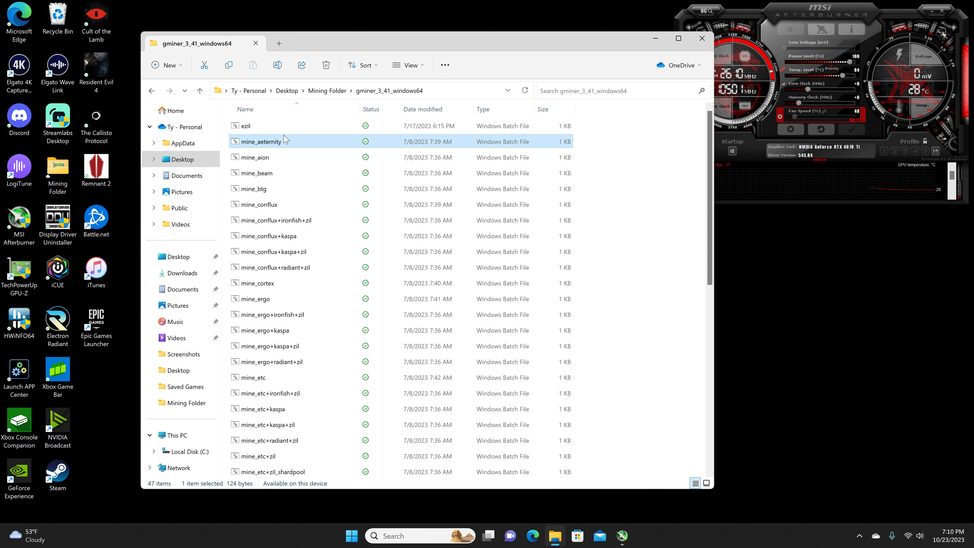
Step: Run mine_aeternity as administrator, mining Cuckoo29 via ae.2miners.com:4040, and snap GMiner to the left half
{"action": "double_click", "coordinate": [287, 141]}
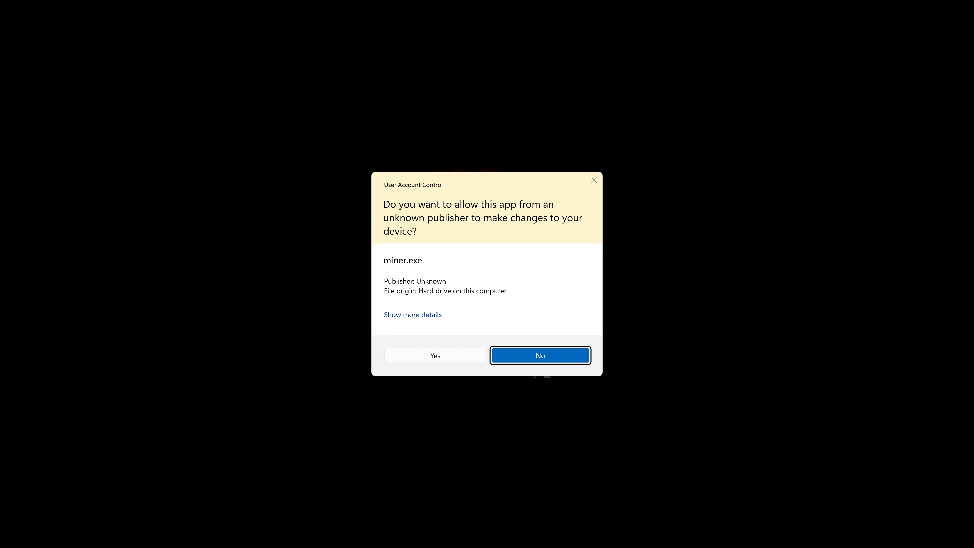
{"action": "left_click", "coordinate": [427, 356]}
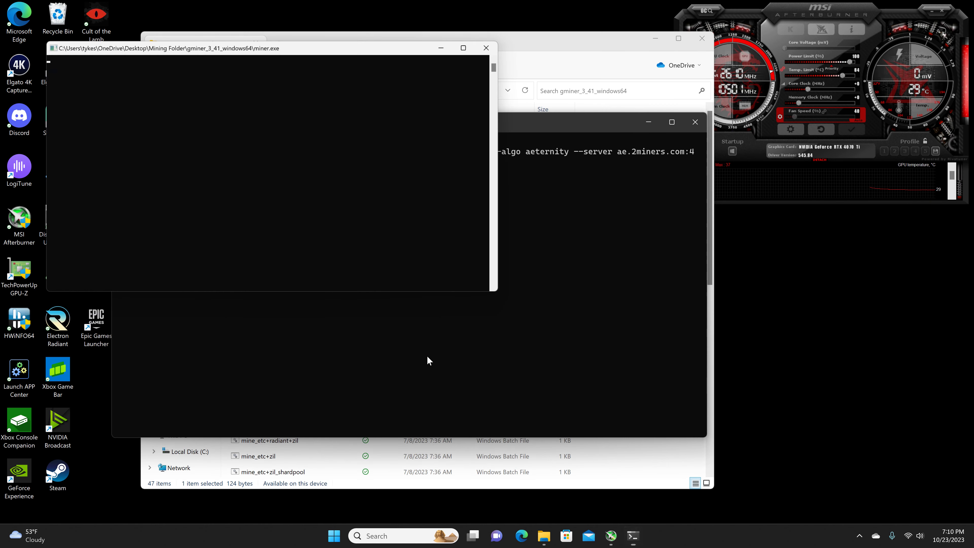
{"action": "left_click", "coordinate": [656, 38]}
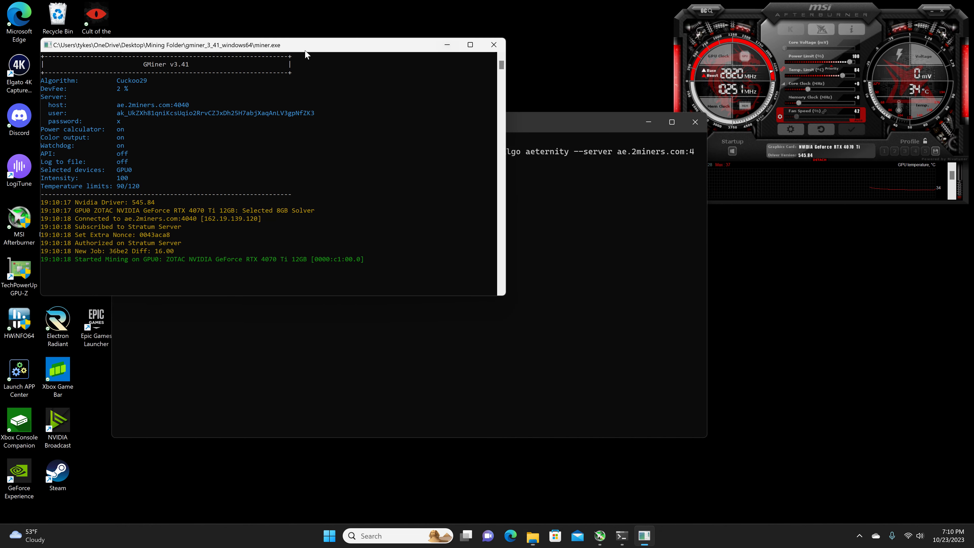
{"action": "left_click_drag", "start_coordinate": [324, 41], "coordinate": [333, 33]}
{"action": "left_click", "coordinate": [507, 387]}
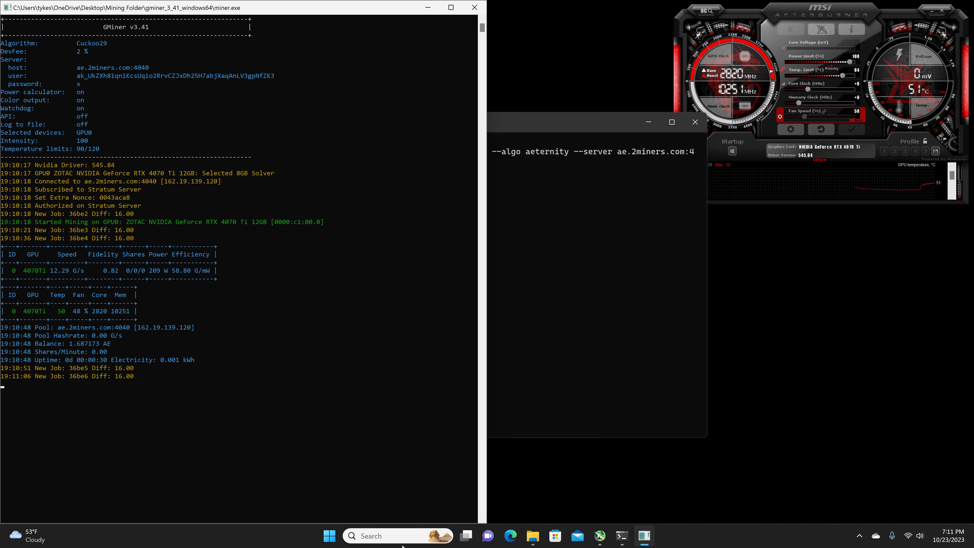
Step: Launch HWiNFO64 sensors-only, check the GPU at about 55 °C core and 215 W, then close it
{"action": "left_click", "coordinate": [404, 539]}
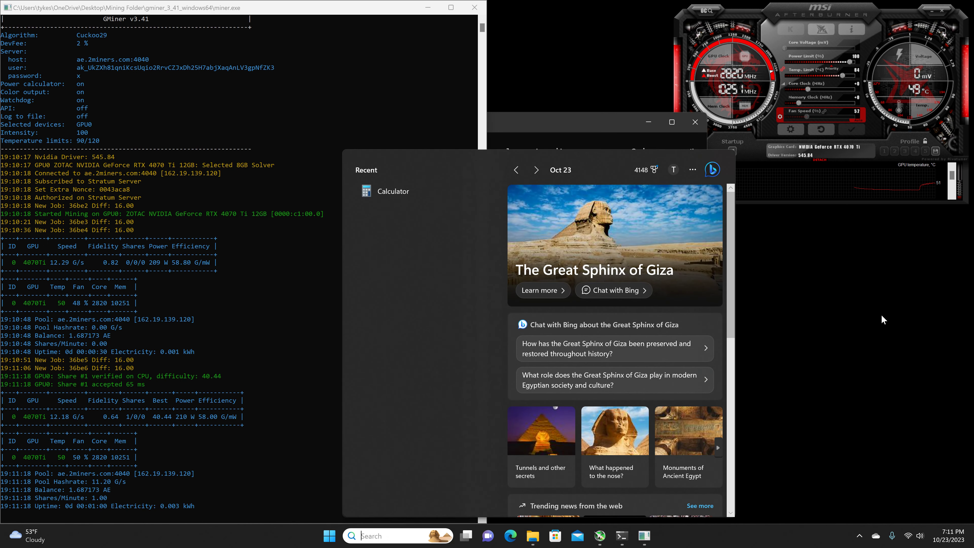
{"action": "type", "text": "hw"}
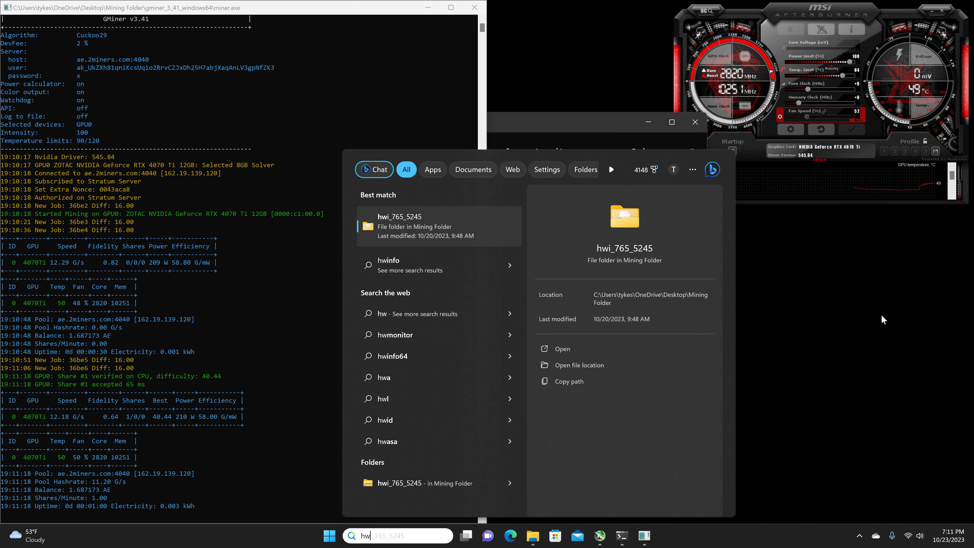
{"action": "type", "text": "info"}
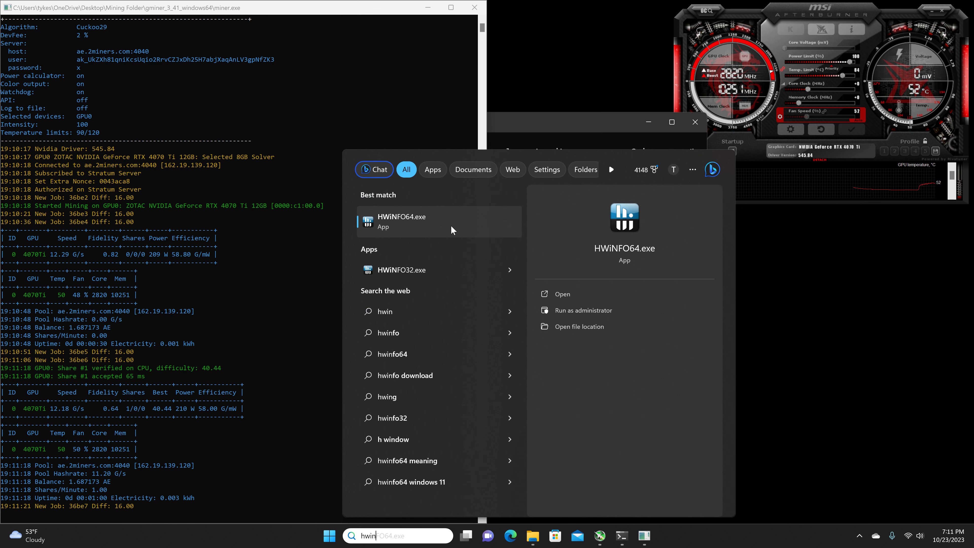
{"action": "left_click", "coordinate": [451, 226]}
{"action": "left_click", "coordinate": [450, 348]}
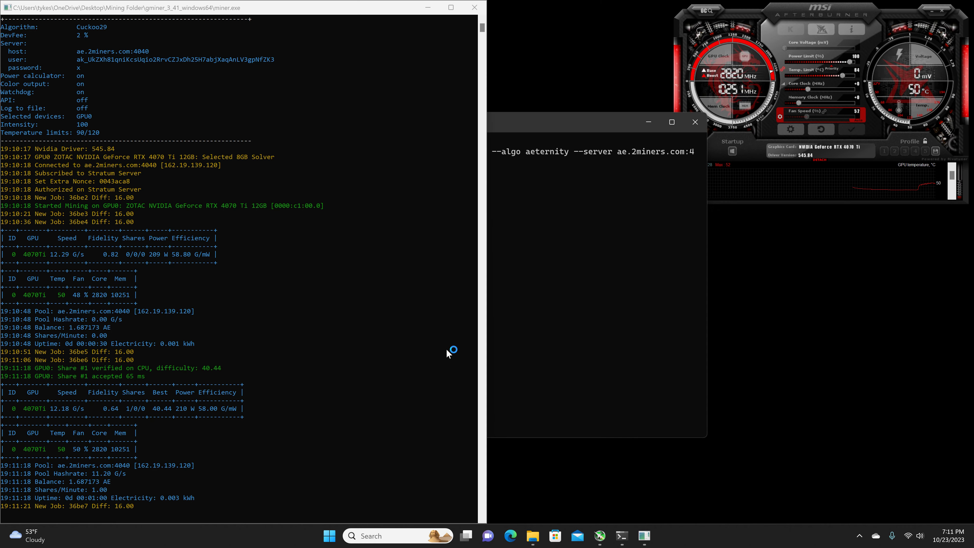
{"action": "left_click", "coordinate": [500, 293]}
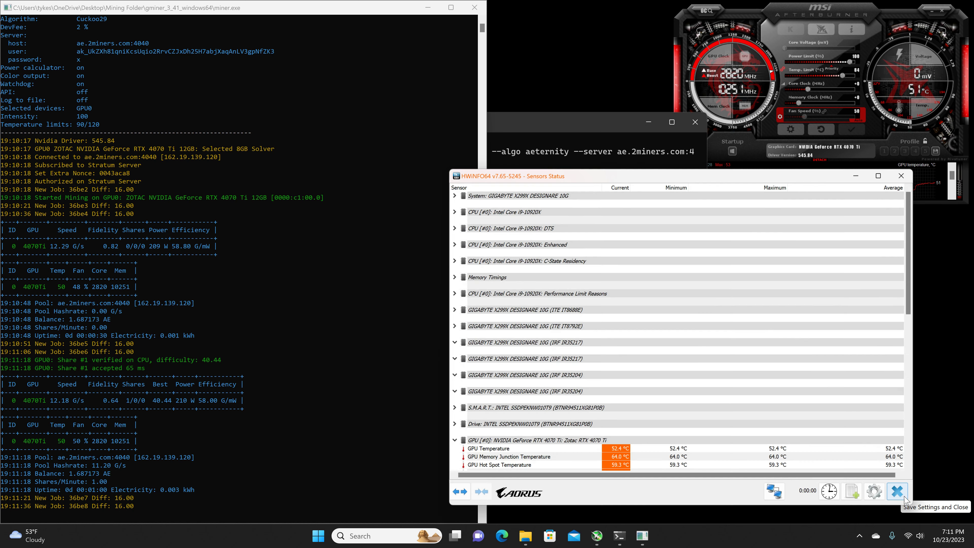
{"action": "scroll", "coordinate": [730, 467], "scroll_direction": "down", "scroll_amount": 5}
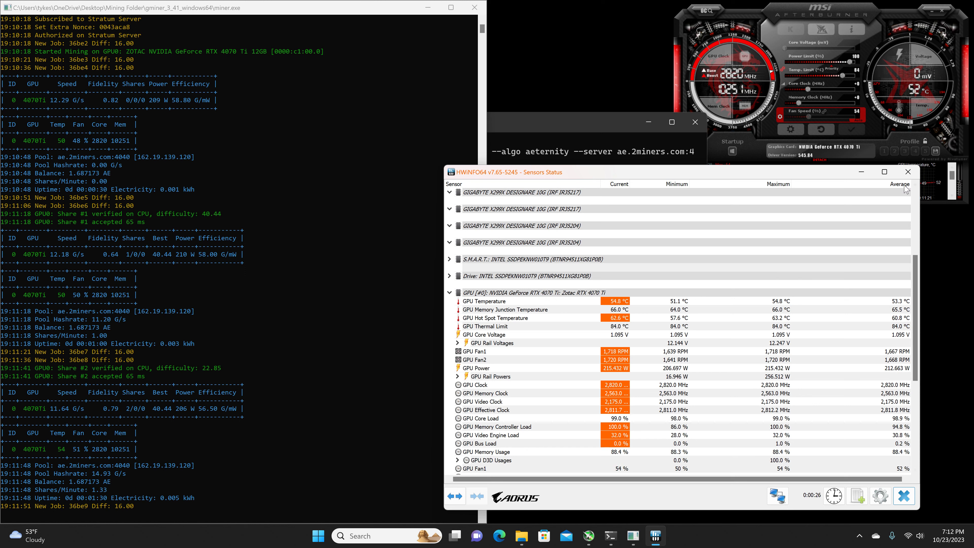
{"action": "left_click", "coordinate": [910, 173]}
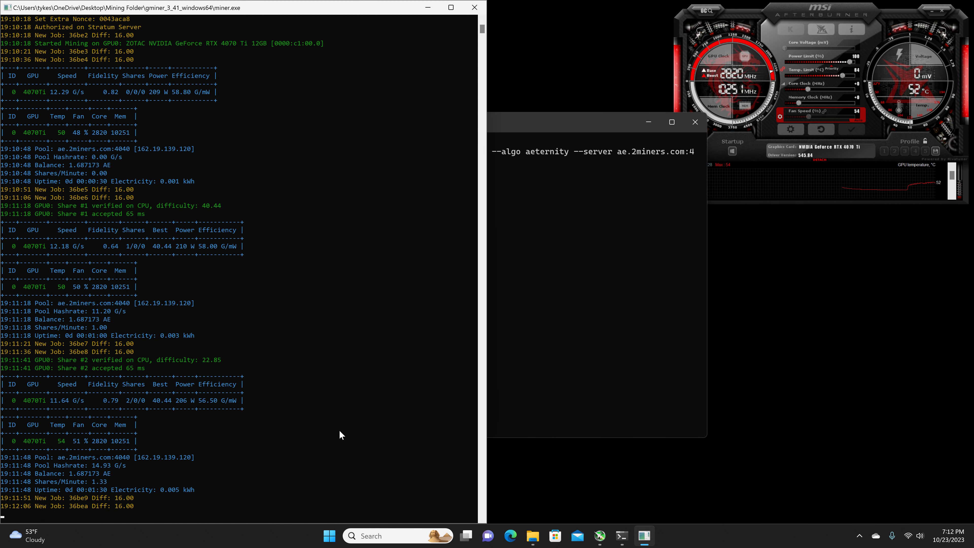
Step: Stop the miner and apply a 60% power limit with a +2000 MHz memory clock in Afterburner
{"action": "key", "text": "ctrl+c"}
{"action": "key", "text": "Return"}
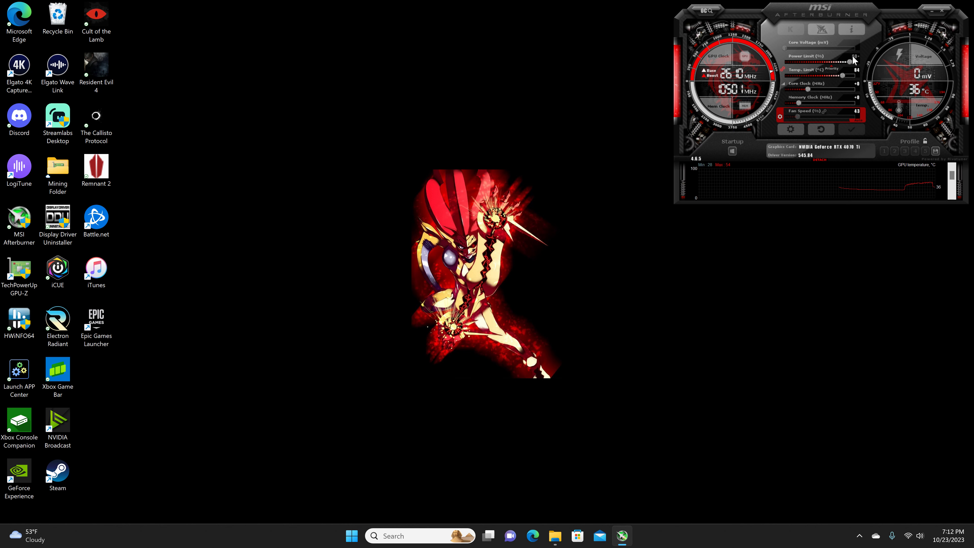
{"action": "left_click_drag", "start_coordinate": [851, 62], "coordinate": [810, 62]}
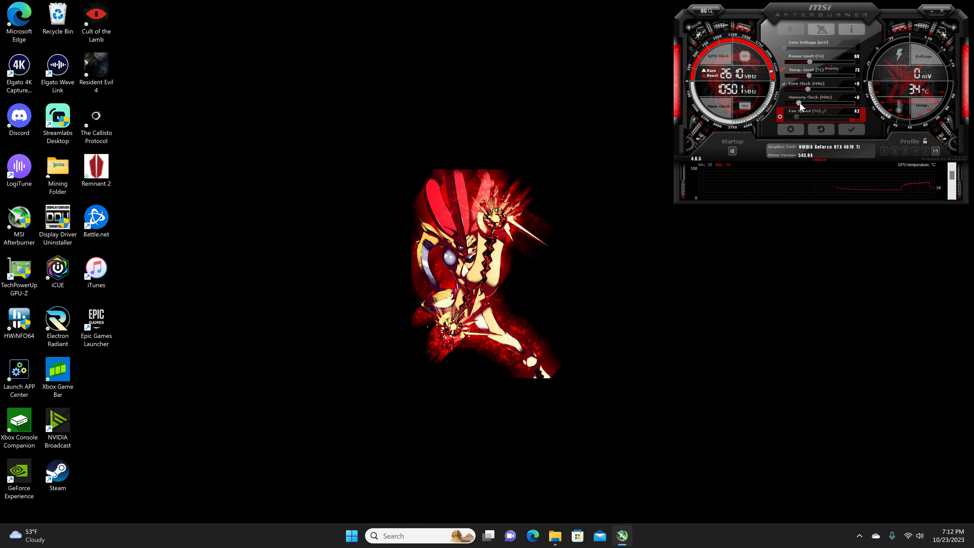
{"action": "left_click_drag", "start_coordinate": [800, 102], "coordinate": [967, 90]}
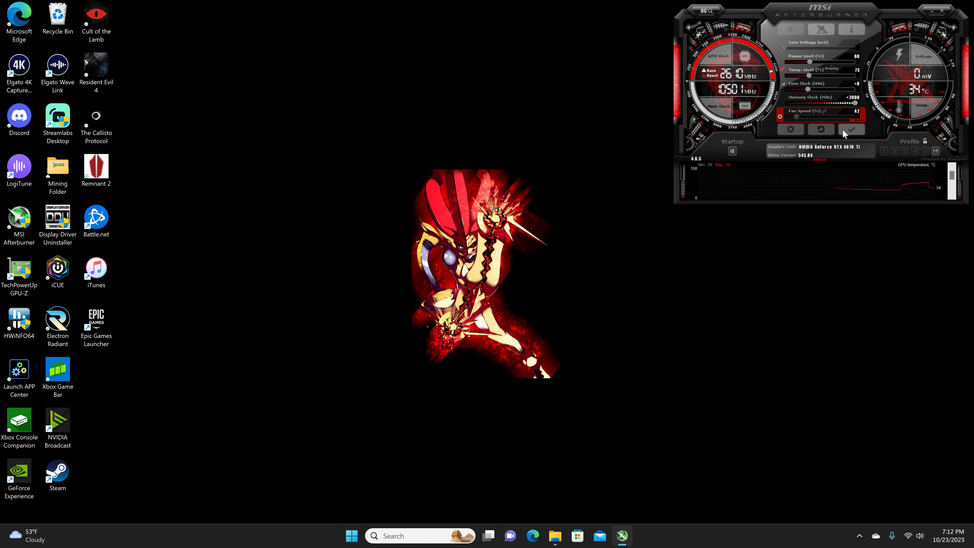
{"action": "left_click", "coordinate": [852, 133]}
{"action": "left_click", "coordinate": [555, 536]}
Step: Rerun mine_aeternity as administrator, snapped left, now mining at 12.92 G/s drawing 170 W
{"action": "double_click", "coordinate": [302, 139]}
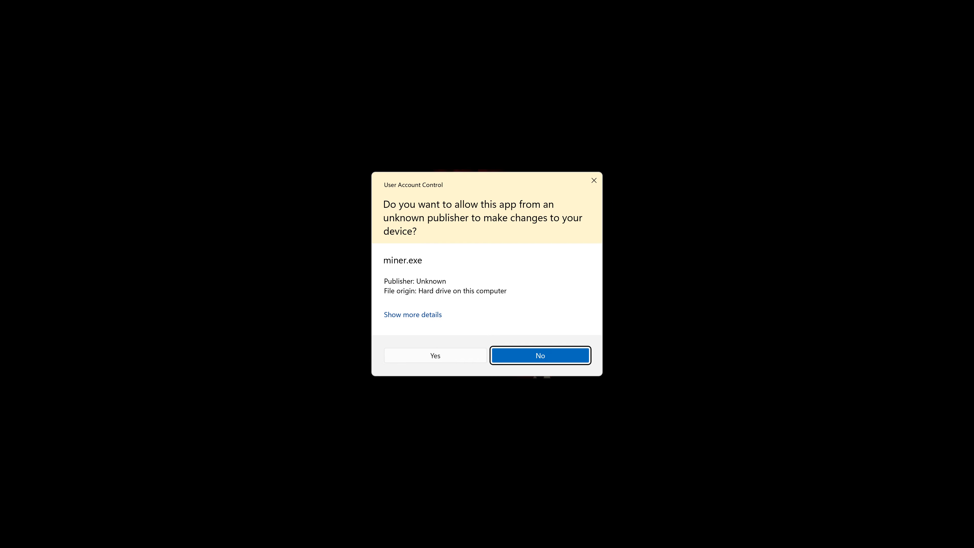
{"action": "left_click", "coordinate": [435, 355]}
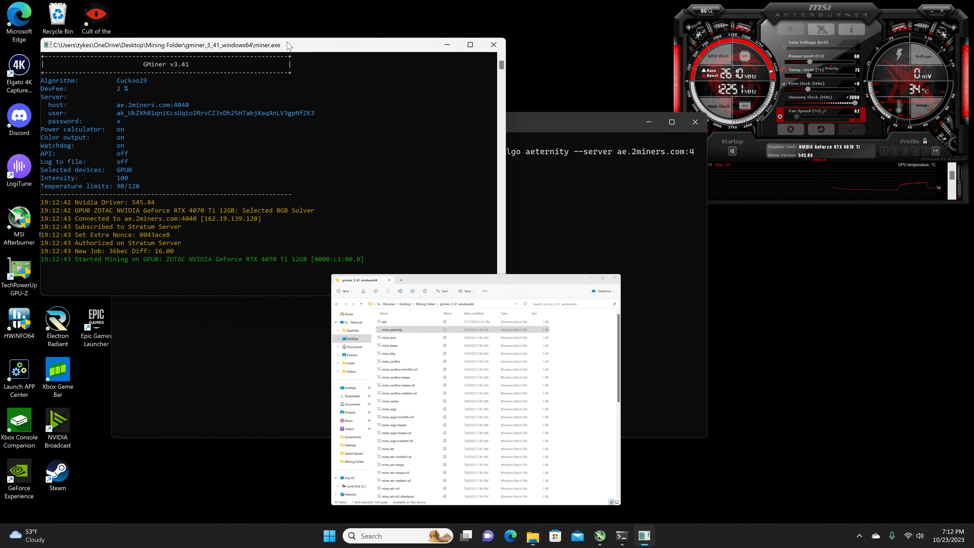
{"action": "left_click_drag", "start_coordinate": [299, 48], "coordinate": [338, 37]}
{"action": "left_click", "coordinate": [518, 426]}
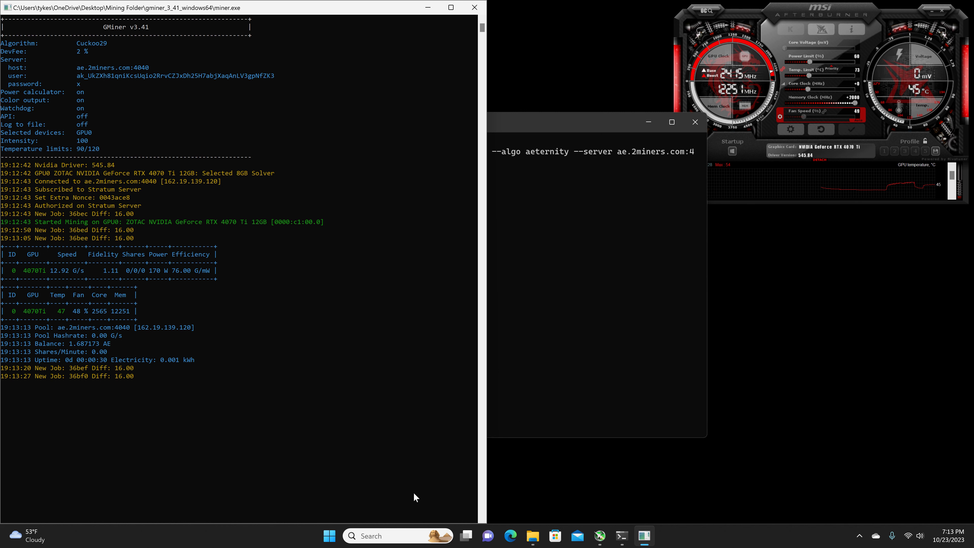
{"action": "left_click", "coordinate": [399, 535]}
Step: Open HWiNFO64 sensors-only and check the GPU rows: about 48 °C core, 70 °C memory junction, 170 W
{"action": "type", "text": "hwin"}
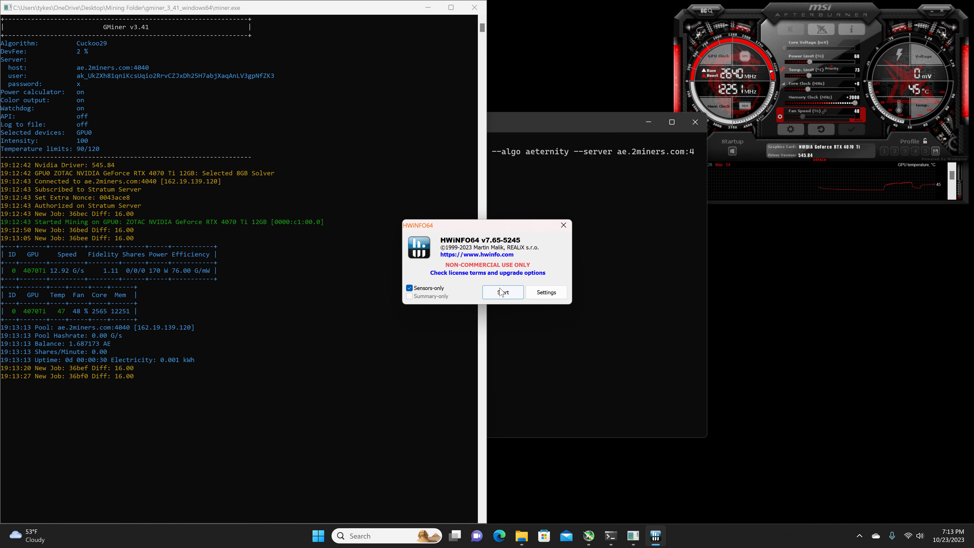
{"action": "left_click", "coordinate": [501, 292]}
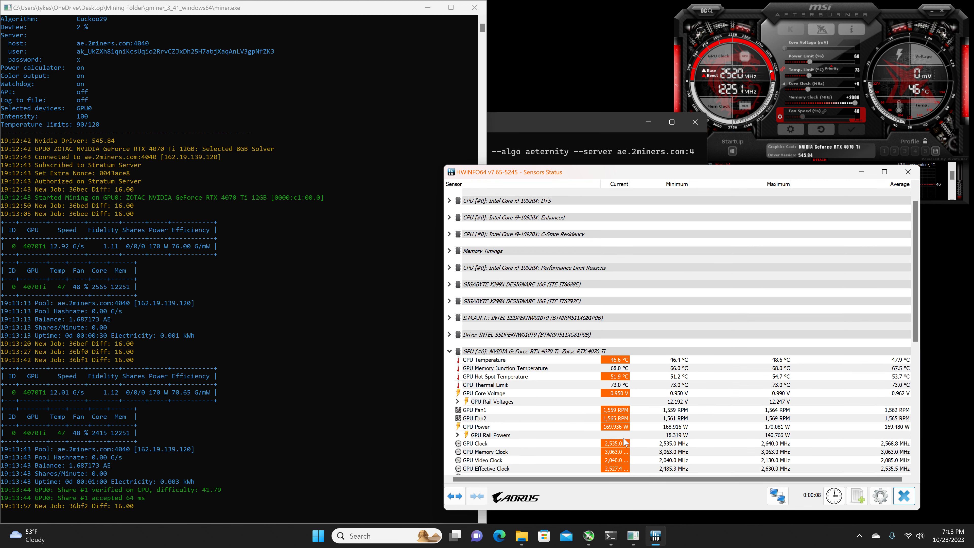
{"action": "scroll", "coordinate": [626, 449], "scroll_direction": "down", "scroll_amount": 1}
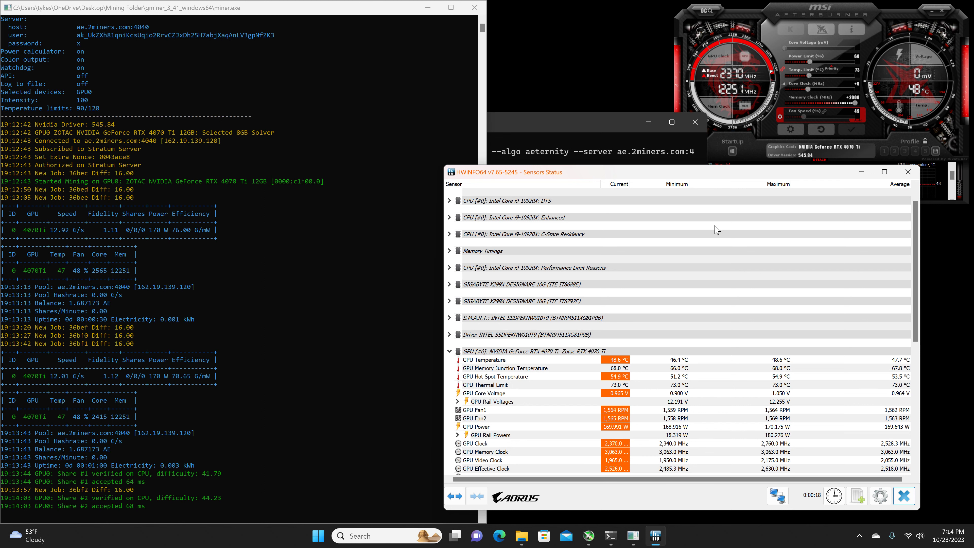
{"action": "left_click", "coordinate": [684, 301]}
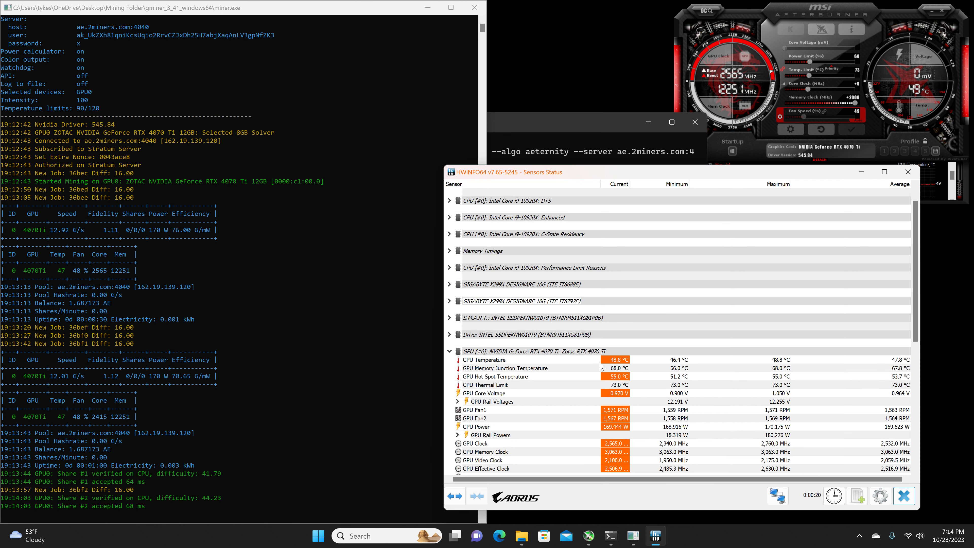
{"action": "mouse_move", "coordinate": [829, 201]}
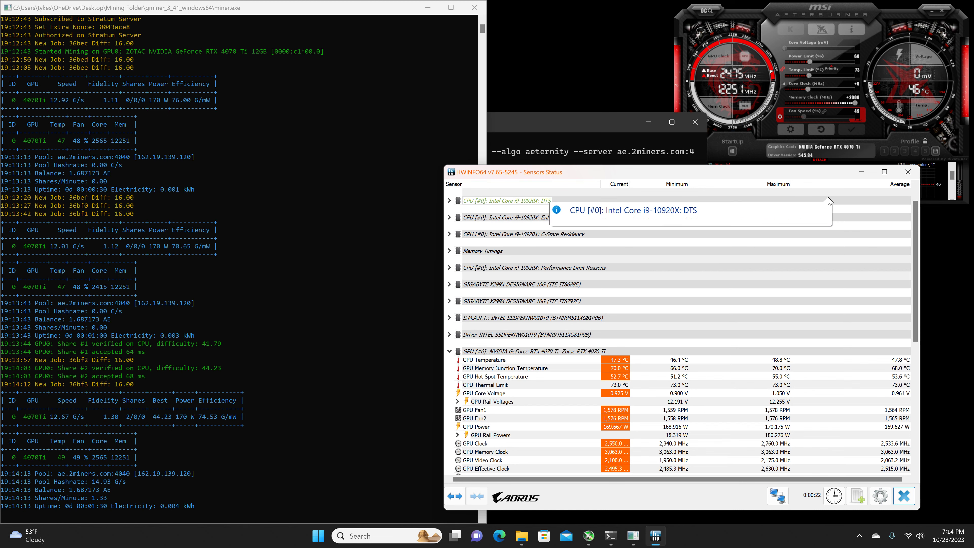